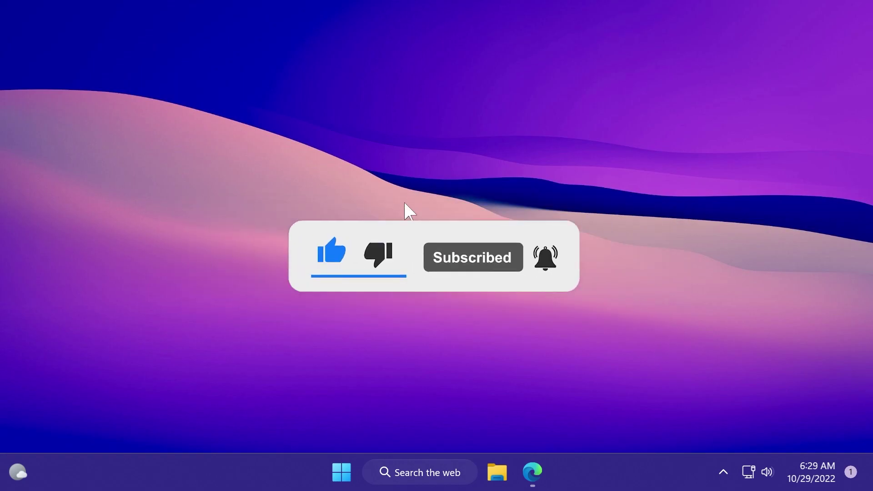
# Step: Open Edge from the taskbar to the pcmanager.microsoft.com download page
pyautogui.click(532, 472)
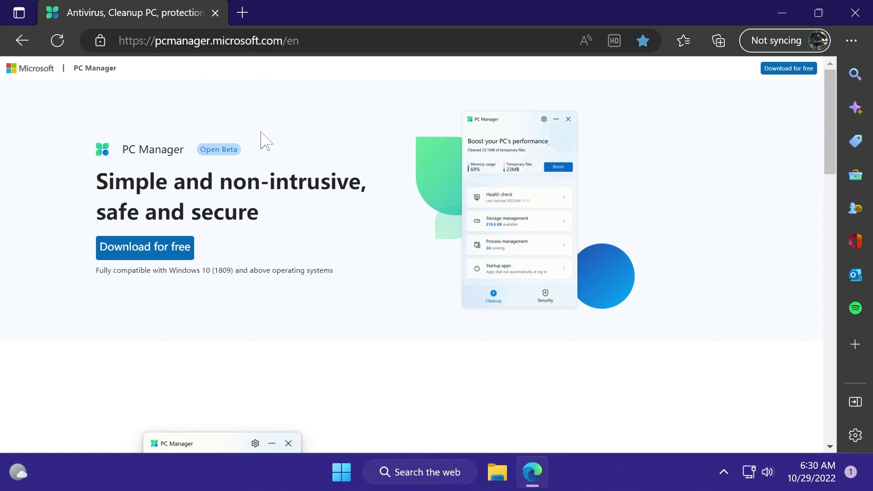
# Step: Download the free PC Manager installer, then minimize Edge to show the desktop
pyautogui.click(154, 247)
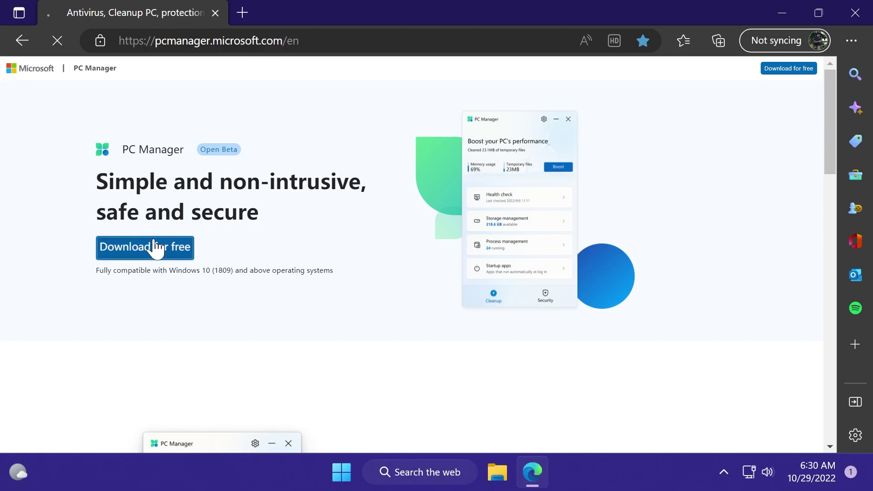
pyautogui.press('super+d')
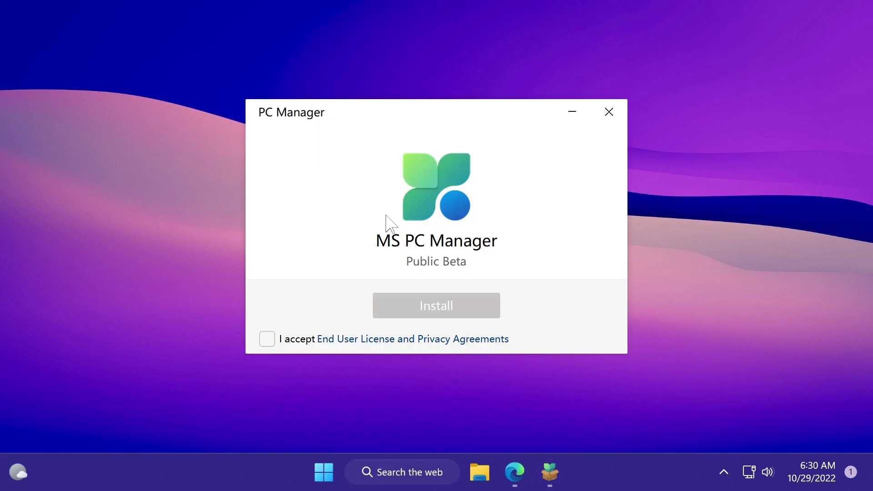
# Step: Accept the End User License and Privacy Agreements and install PC Manager until Installation Complete
pyautogui.click(267, 339)
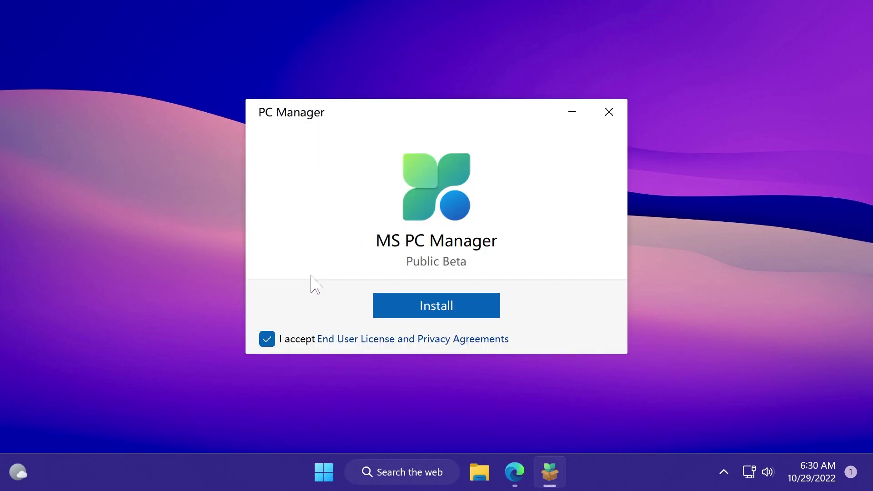
pyautogui.click(419, 310)
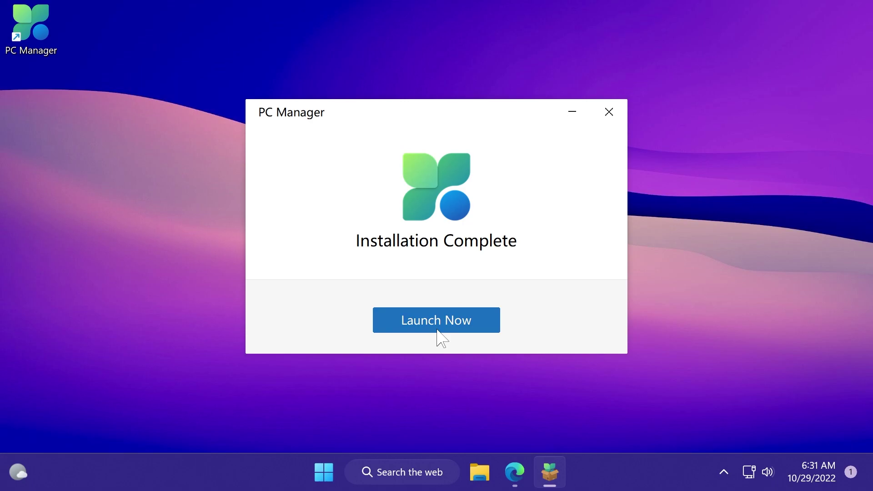
# Step: Close the installer, launch PC Manager from its desktop shortcut, and Boost to clear 399MB of temporary files
pyautogui.click(611, 112)
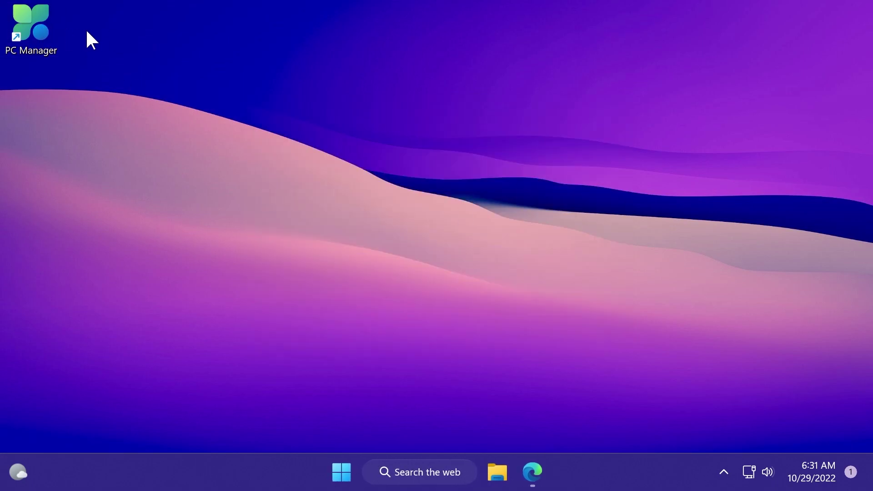
pyautogui.doubleClick(39, 21)
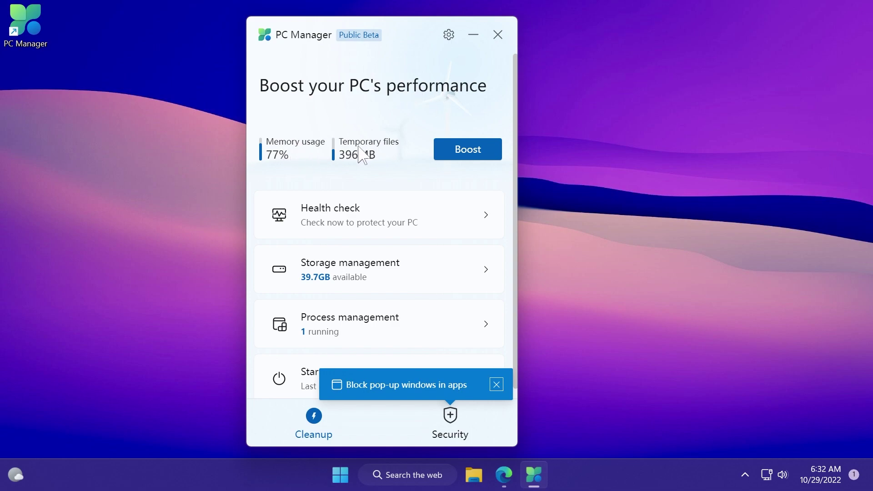
pyautogui.scroll(-1, 371, 254)
pyautogui.scroll(1, 374, 294)
pyautogui.click(465, 154)
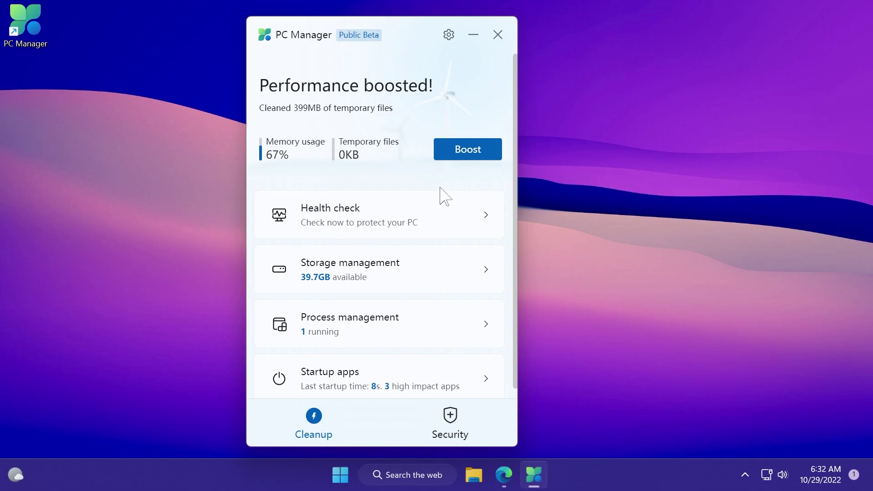
# Step: Run a Health check that cleans temporary files and the recent file list, then go back
pyautogui.click(400, 202)
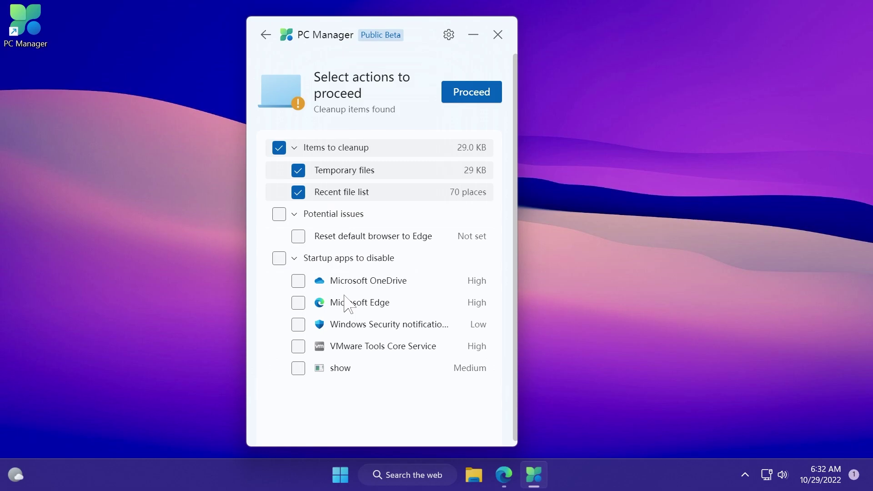
pyautogui.press('Return')
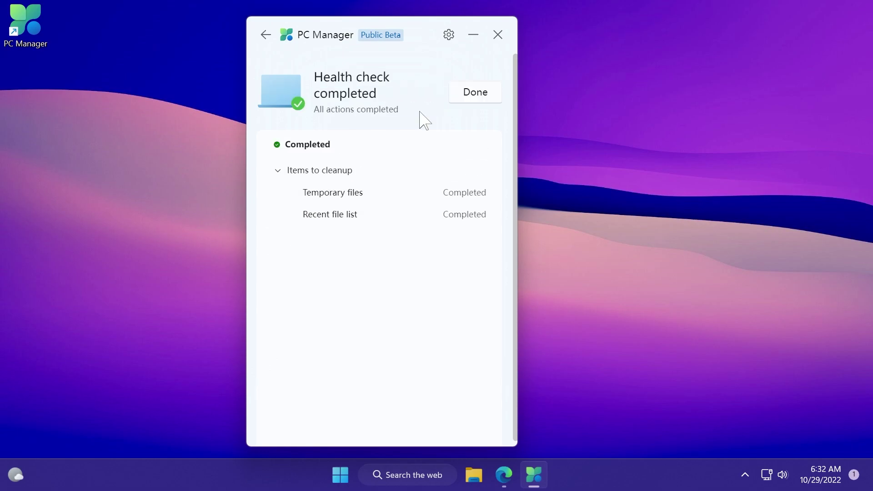
pyautogui.click(265, 36)
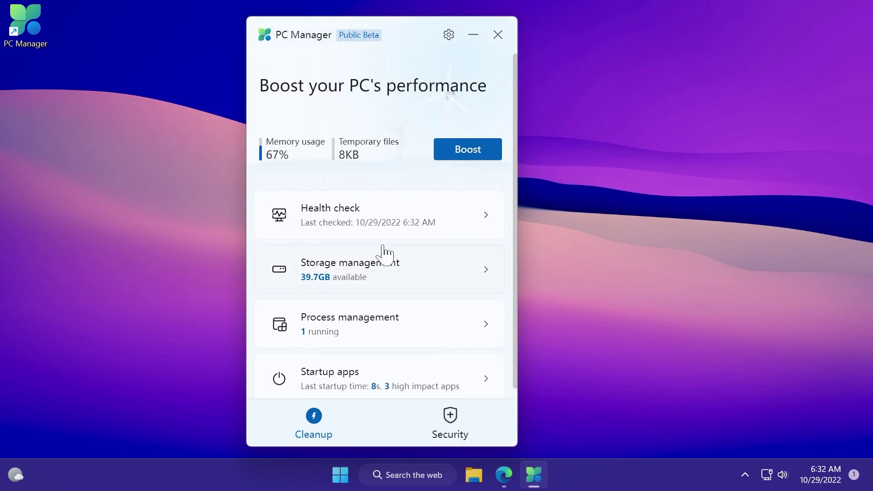
# Step: Open Storage management and start a Deep cleanup scan, returning while it runs
pyautogui.click(360, 263)
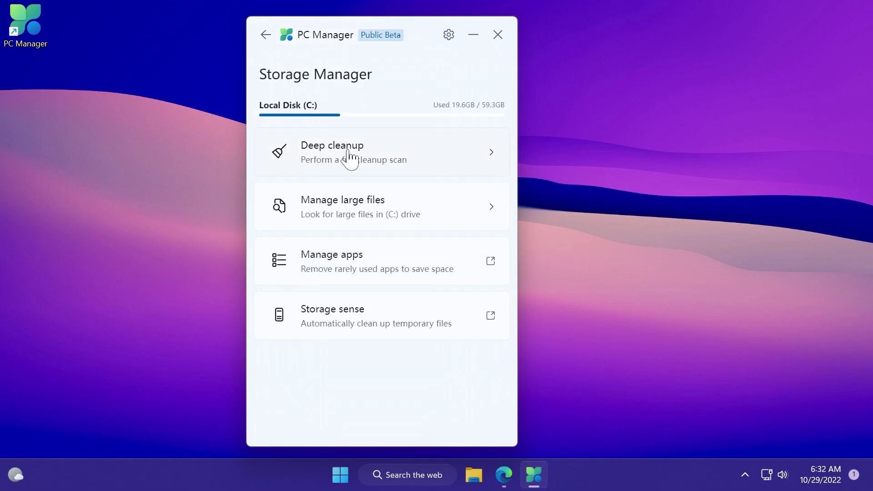
pyautogui.click(350, 157)
pyautogui.click(266, 35)
# Step: Glance at the installed apps list, then view large files on the C: drive and go back
pyautogui.click(369, 262)
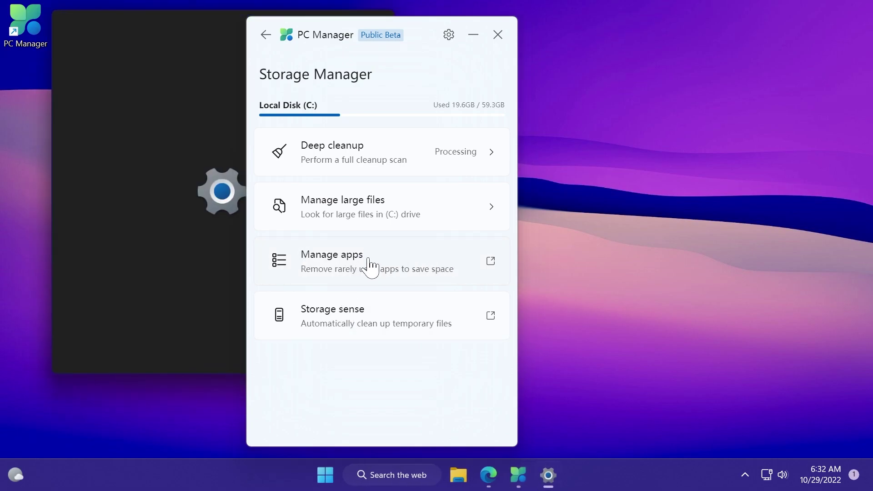
pyautogui.moveTo(190, 26); pyautogui.dragTo(137, 82)
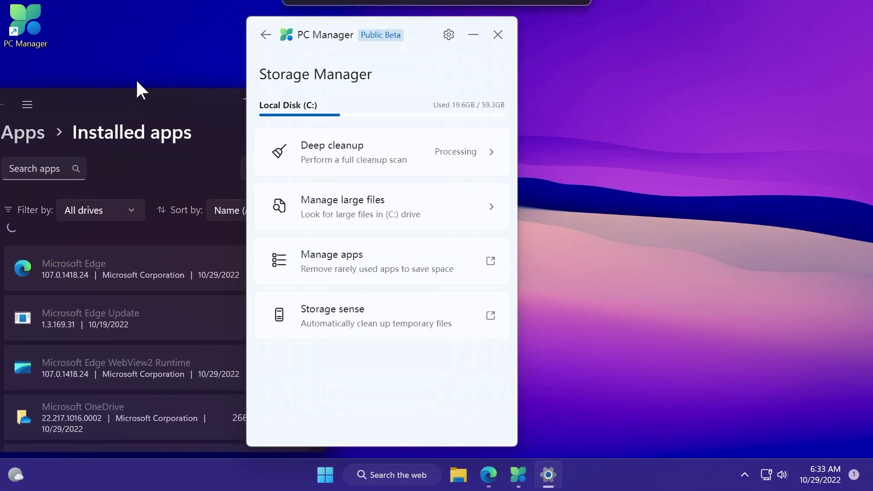
pyautogui.click(211, 97)
pyautogui.click(335, 213)
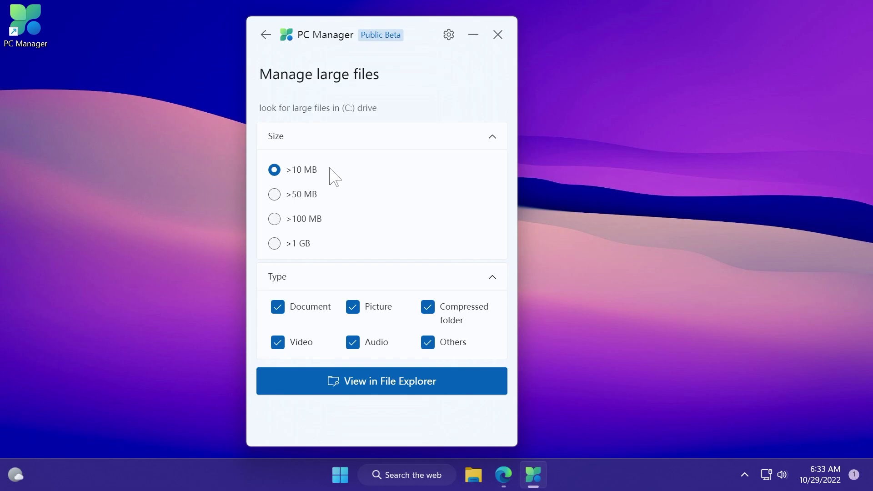
pyautogui.click(265, 35)
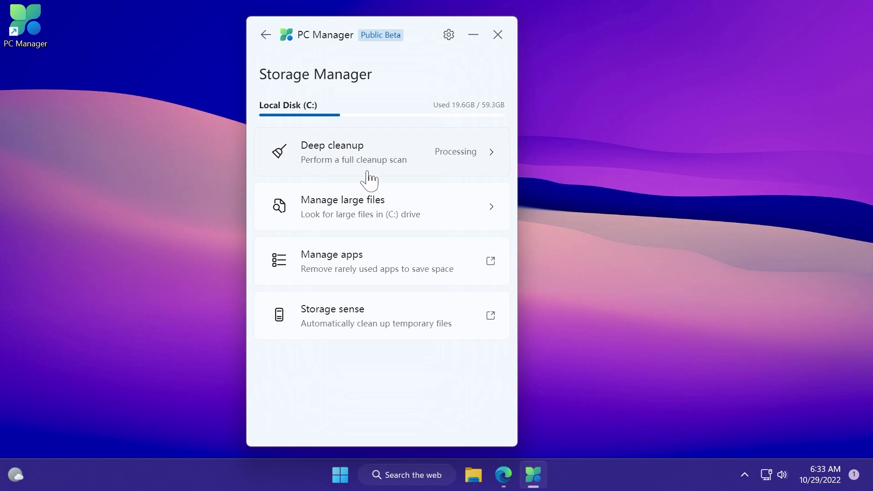
# Step: Check Process management and Startup apps from the Cleanup home page, then open the Security tab
pyautogui.hotkey('alt', 'Left')
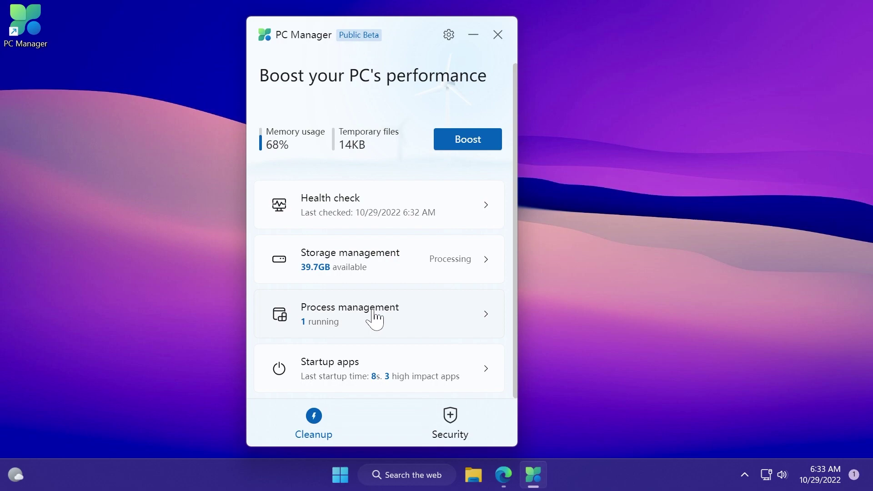
pyautogui.click(375, 319)
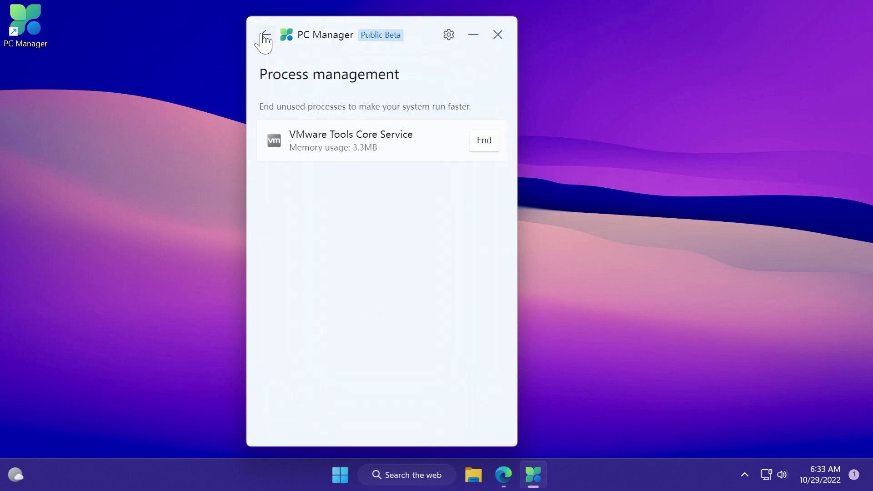
pyautogui.click(265, 35)
pyautogui.scroll(-1, 356, 259)
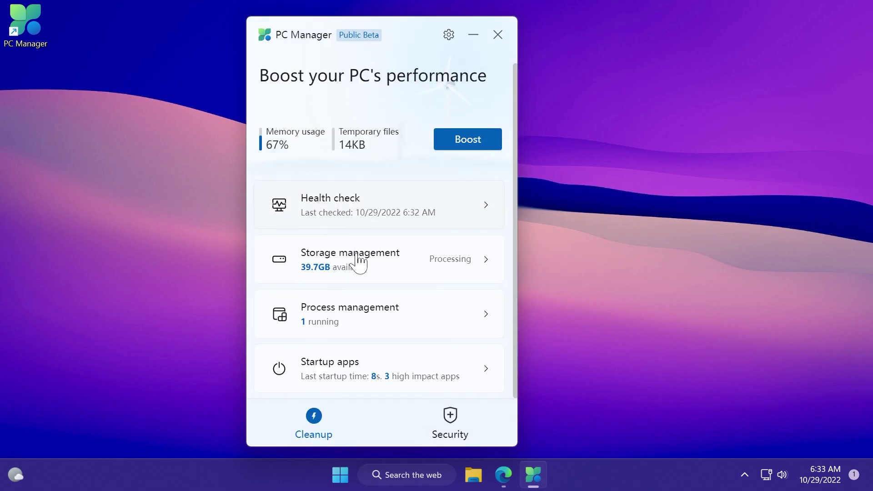
pyautogui.click(356, 368)
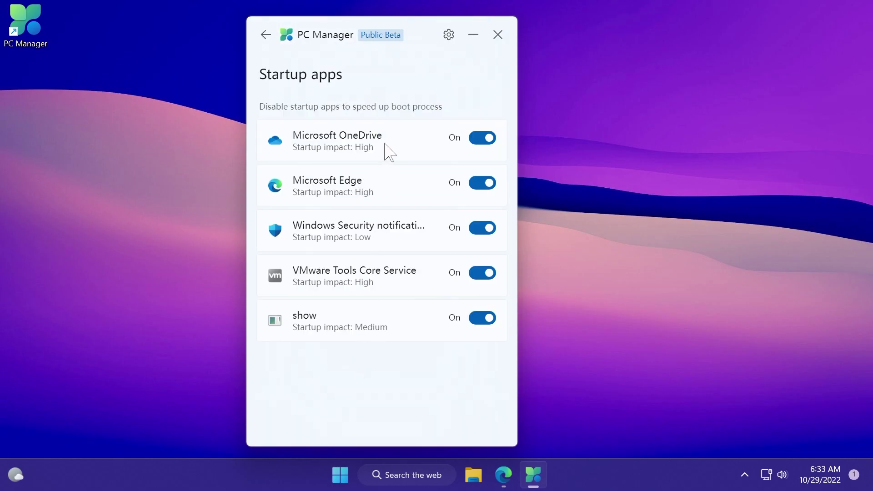
pyautogui.click(266, 35)
pyautogui.click(434, 415)
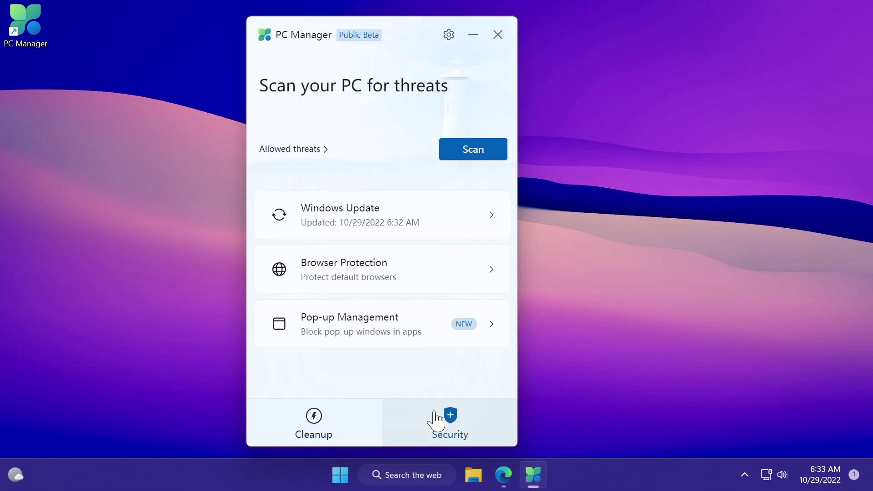
# Step: Check for new Windows updates from the Windows Update page
pyautogui.click(362, 196)
pyautogui.click(456, 93)
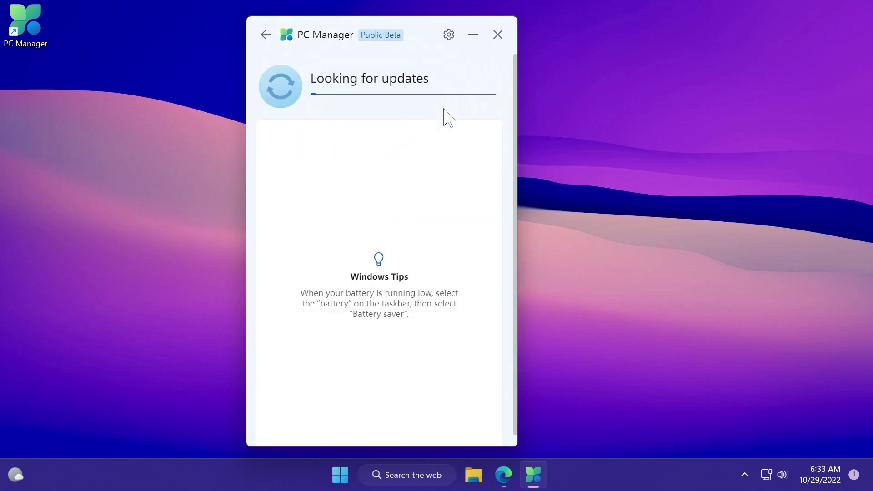
pyautogui.click(265, 35)
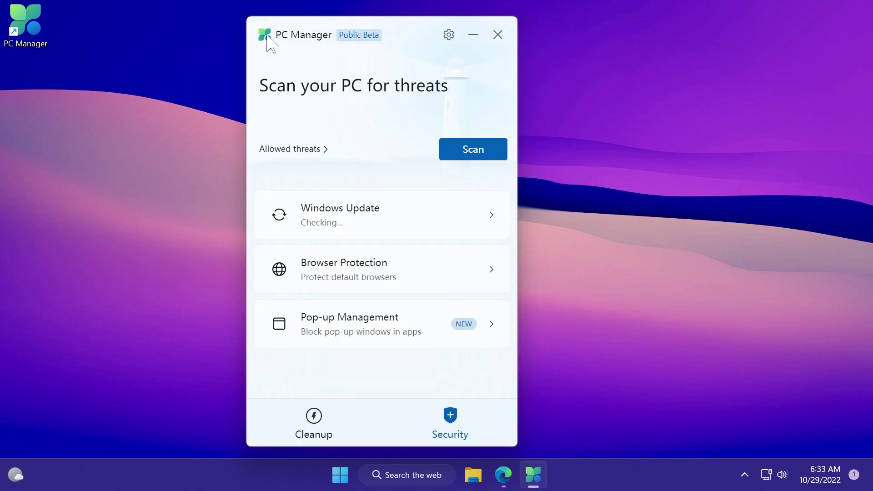
# Step: Turn on 'Block change by malicious apps' in Browser Protection, view Pop-up Management, and return to Cleanup
pyautogui.click(343, 275)
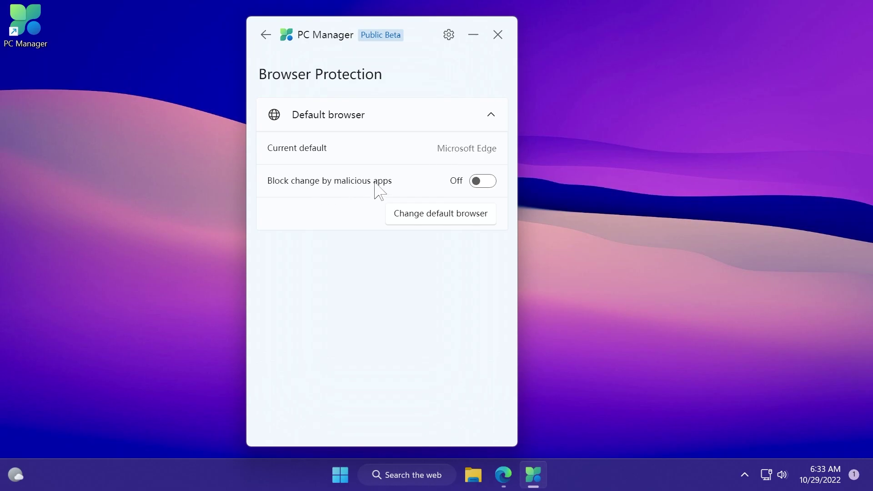
pyautogui.click(478, 181)
pyautogui.click(267, 36)
pyautogui.click(340, 338)
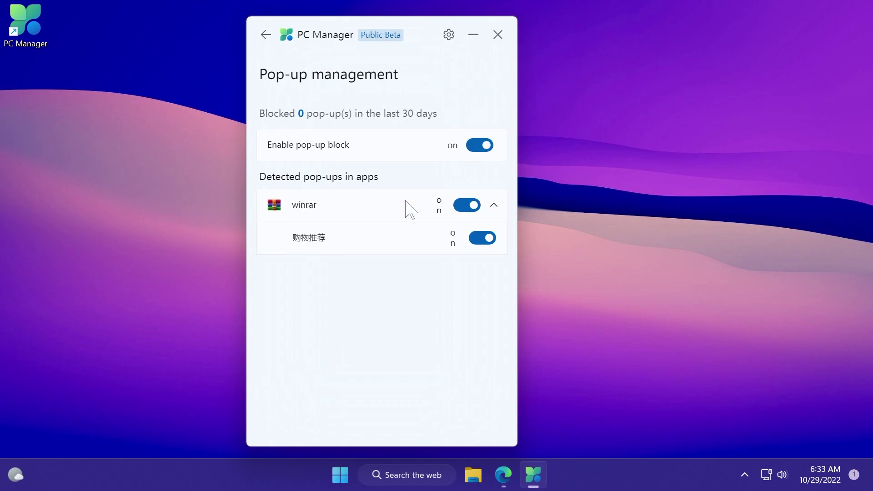
pyautogui.click(265, 34)
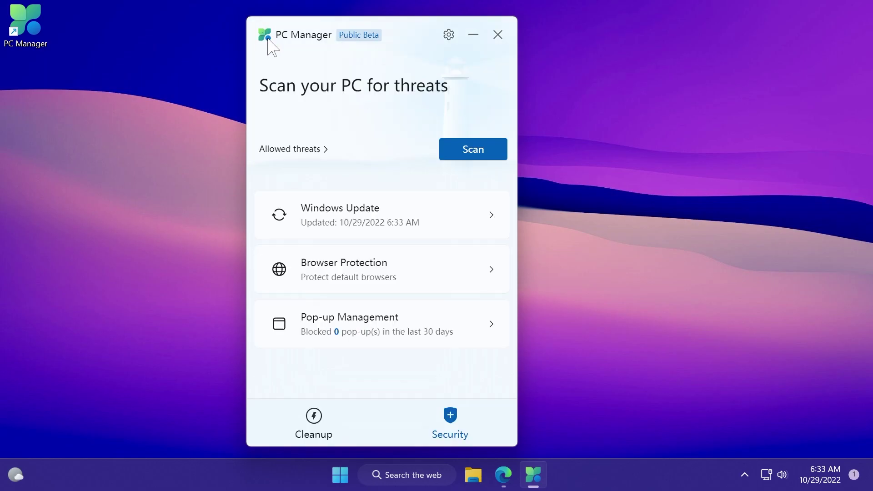
pyautogui.click(315, 415)
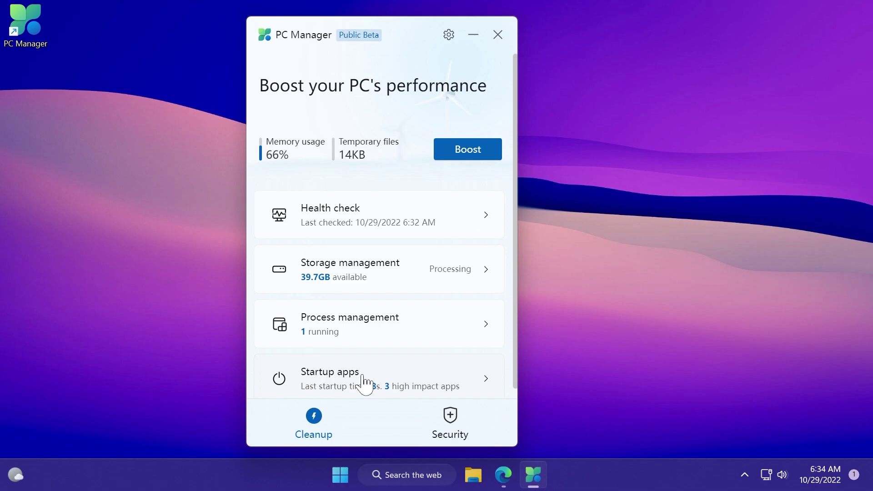